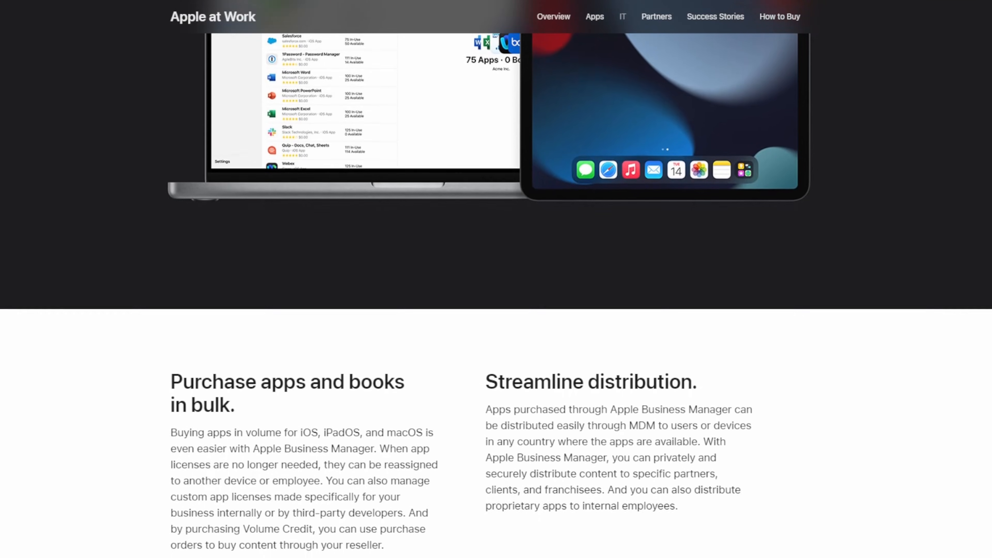
scroll(496, 288, "down", 2)
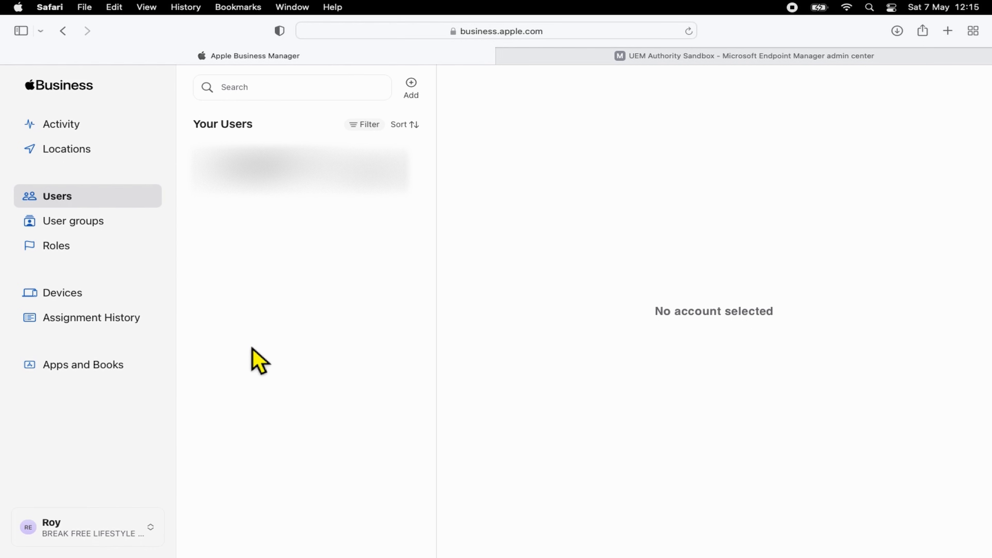
Step: Activate Apps and Books in Apple Business Manager without a VAT number, agreeing to the Volume Purchase Programme terms and conditions
left_click(125, 375)
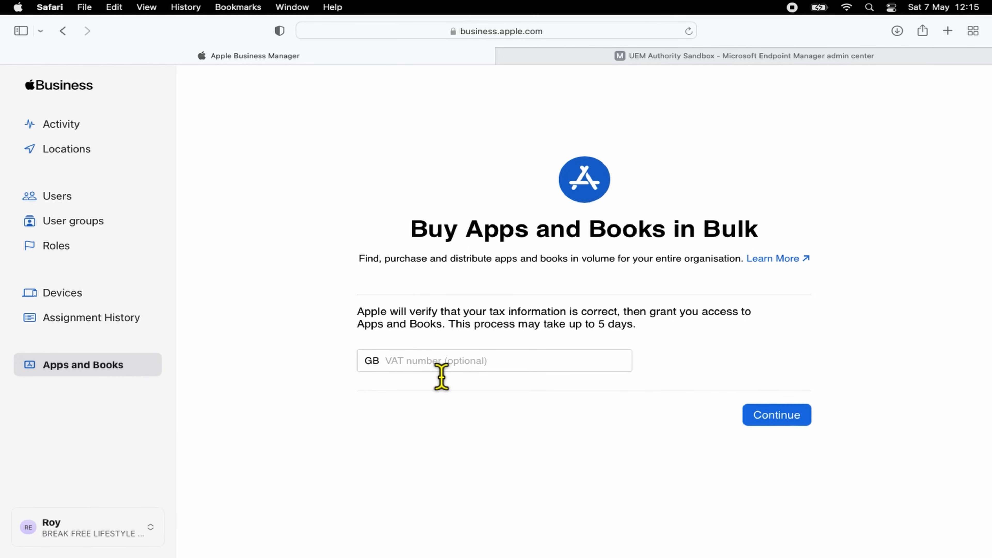
left_click(798, 422)
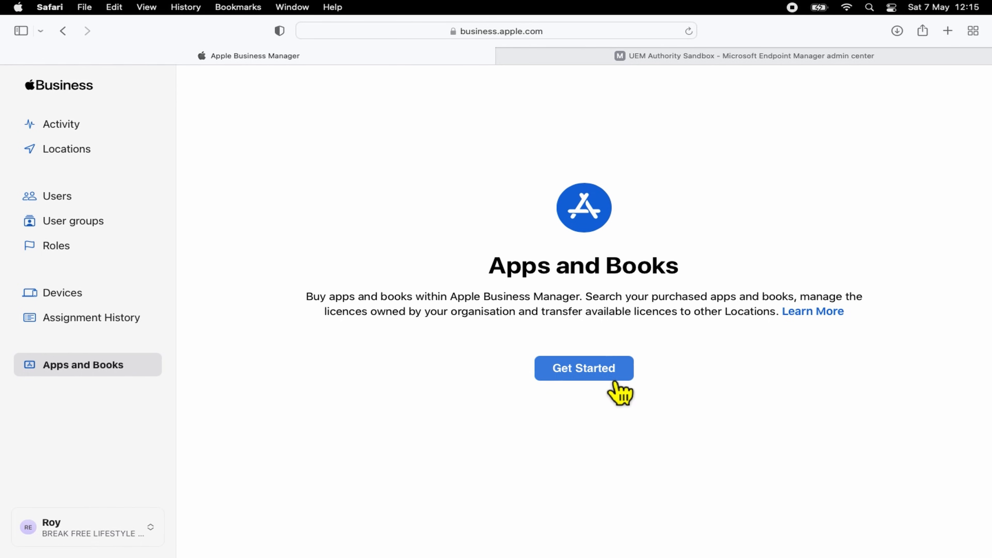
left_click(619, 389)
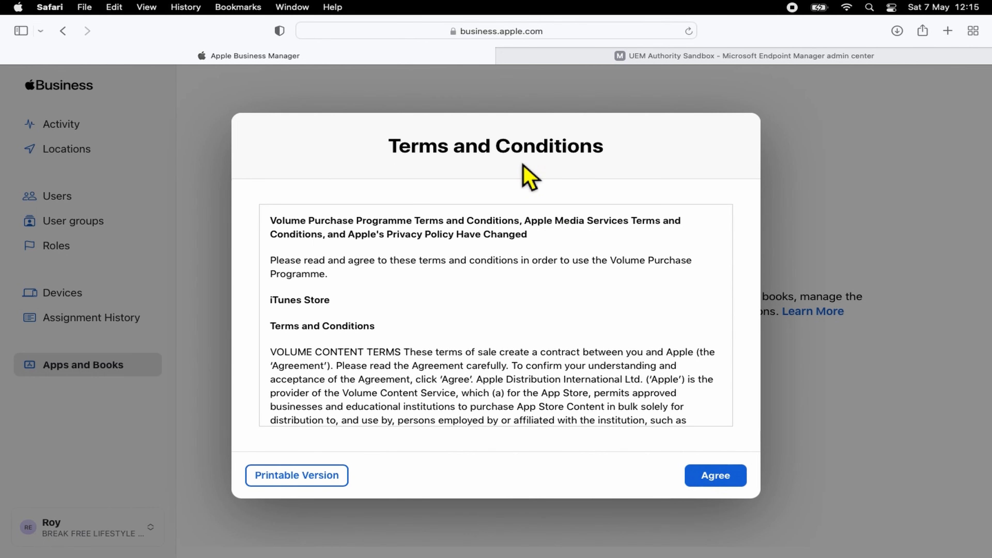
left_click(716, 481)
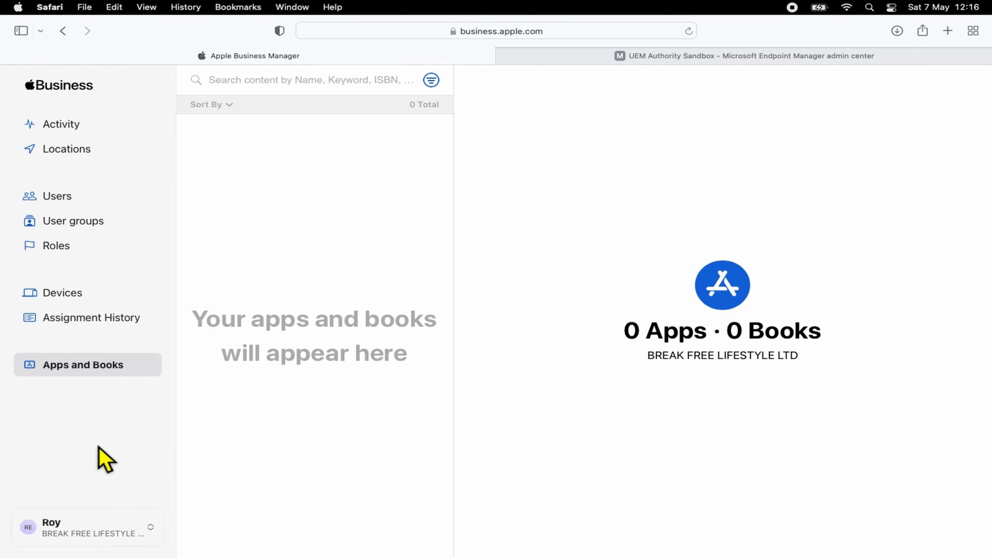
Step: Download the BREAK FREE LIFESTYLE LTD server token from the payments and billing preferences, allowing downloads from the site
left_click(101, 541)
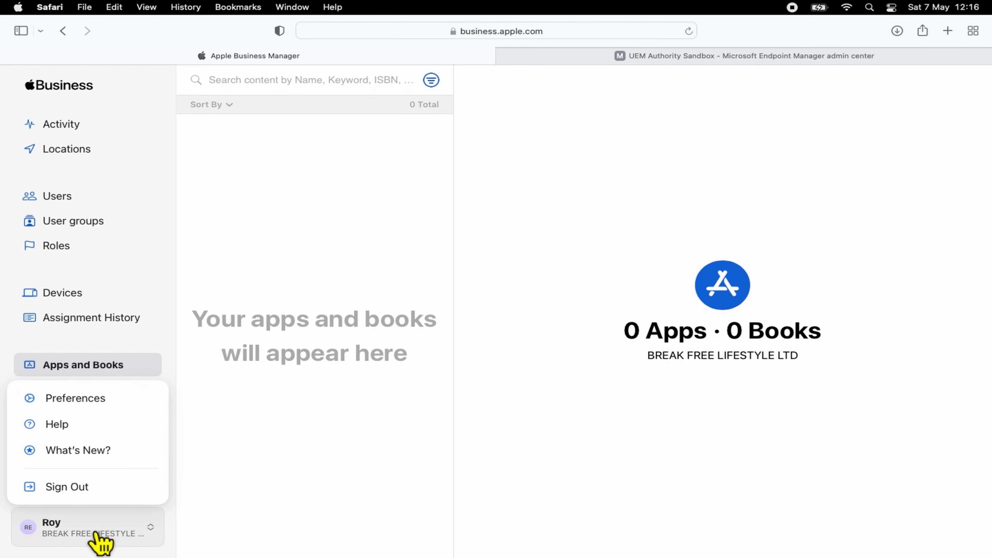
left_click(114, 403)
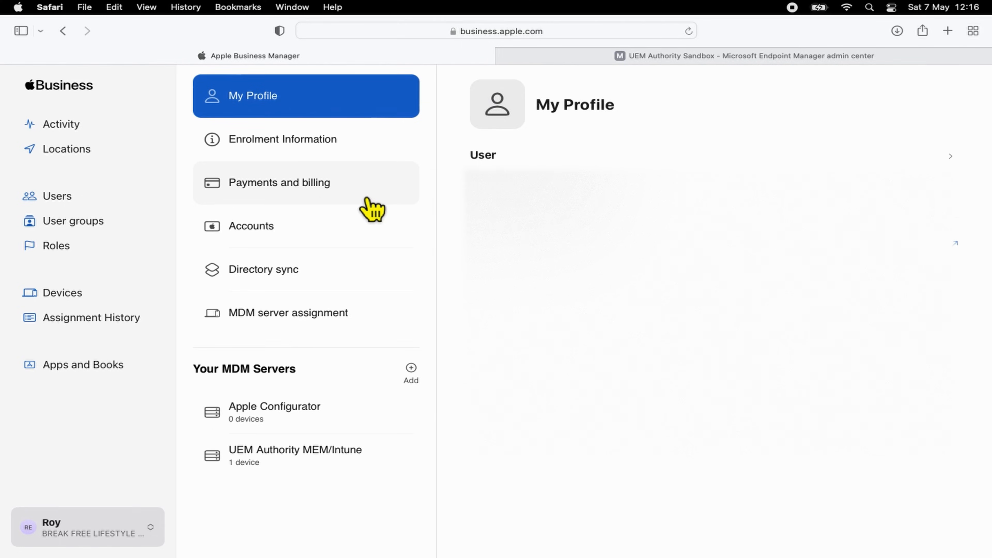
left_click(371, 210)
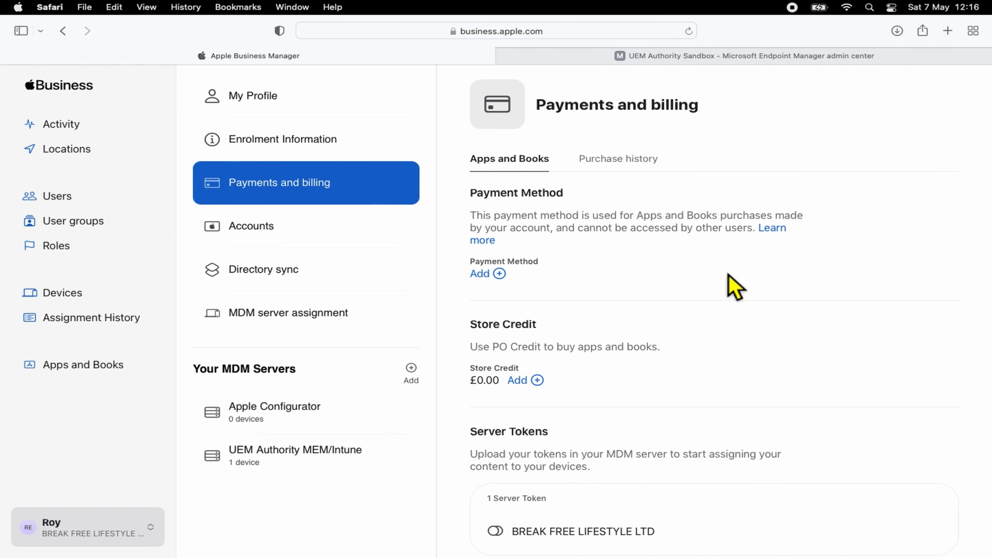
scroll(731, 286, "down", 1)
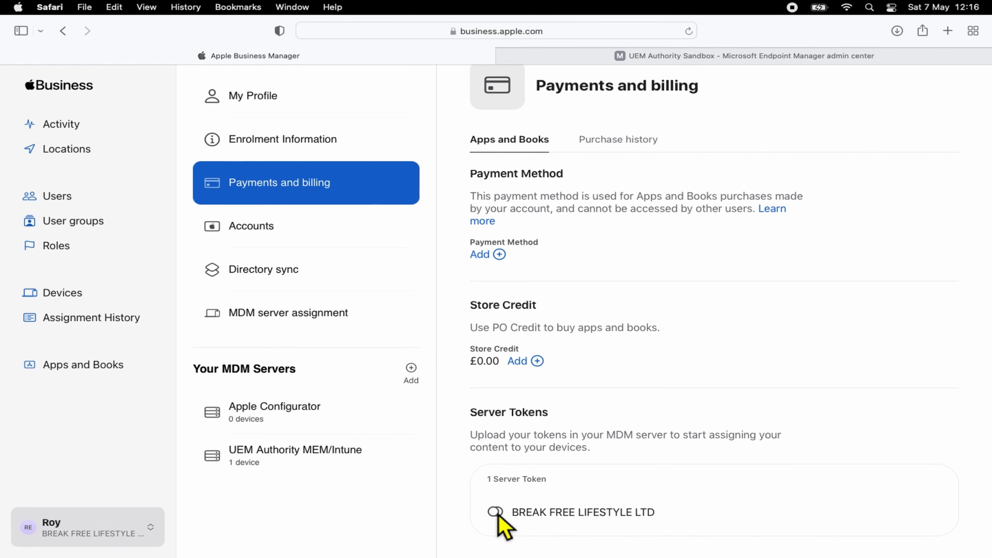
left_click(543, 519)
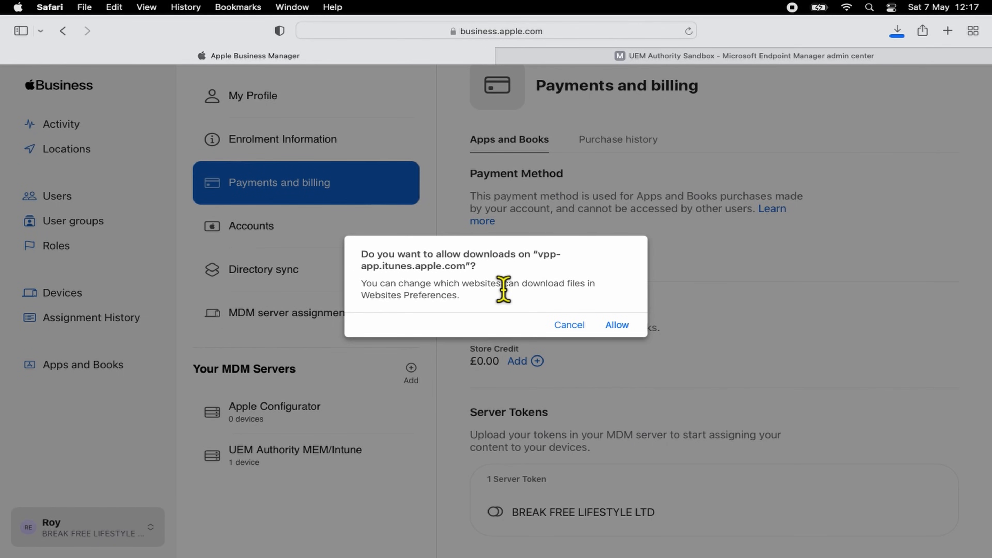
left_click(624, 329)
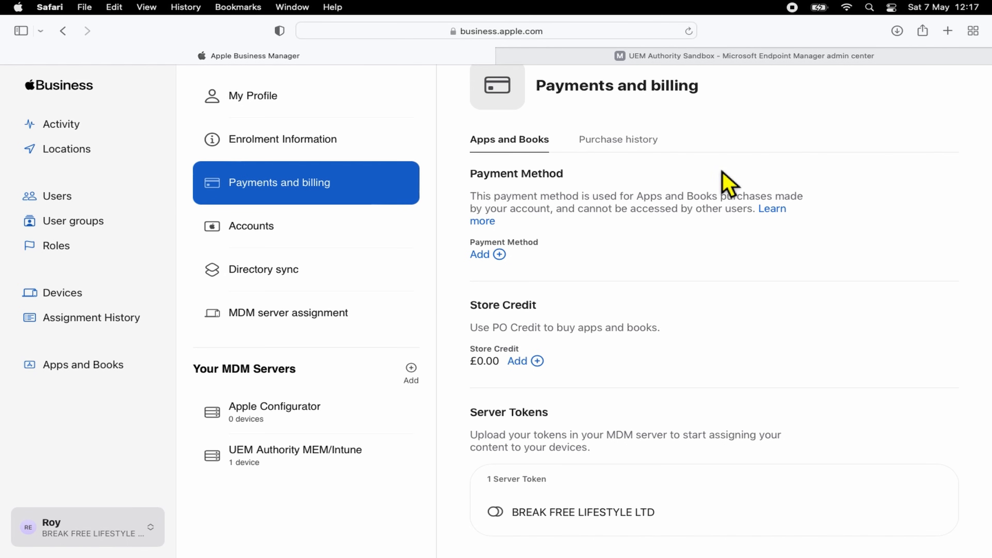
Step: Switch to Microsoft Endpoint Manager admin center and start creating an Apple VPP token among the tenant's connectors and tokens
left_click(733, 59)
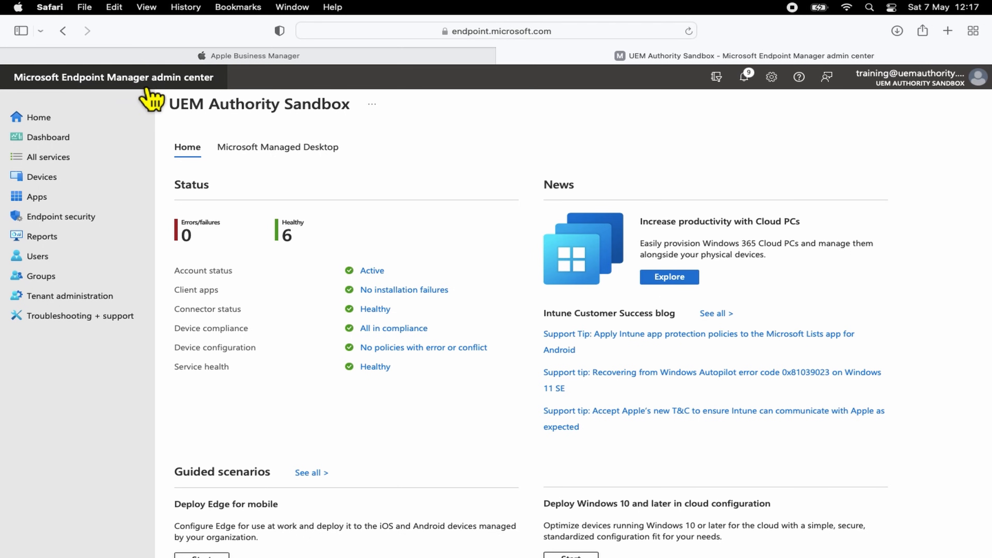
left_click(106, 301)
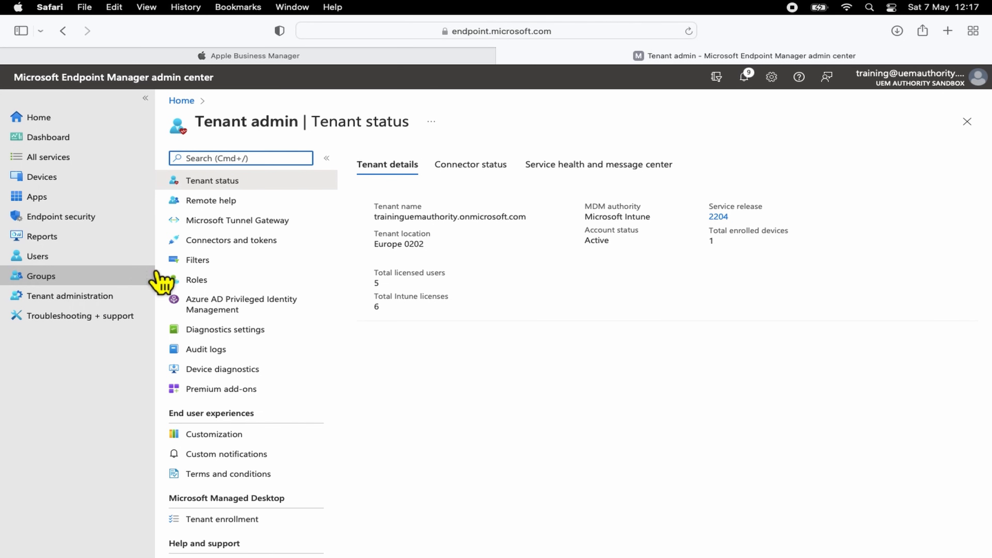
left_click(238, 250)
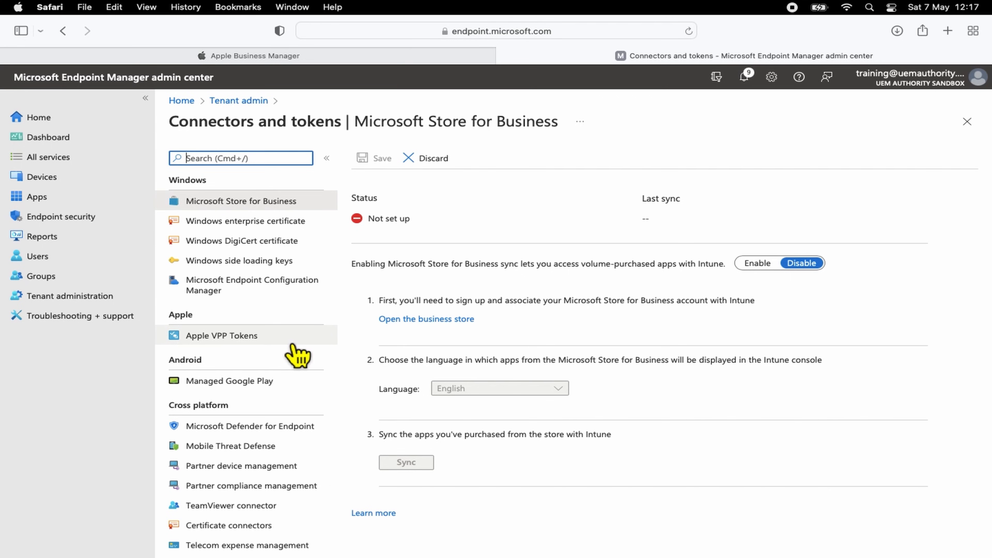
left_click(262, 346)
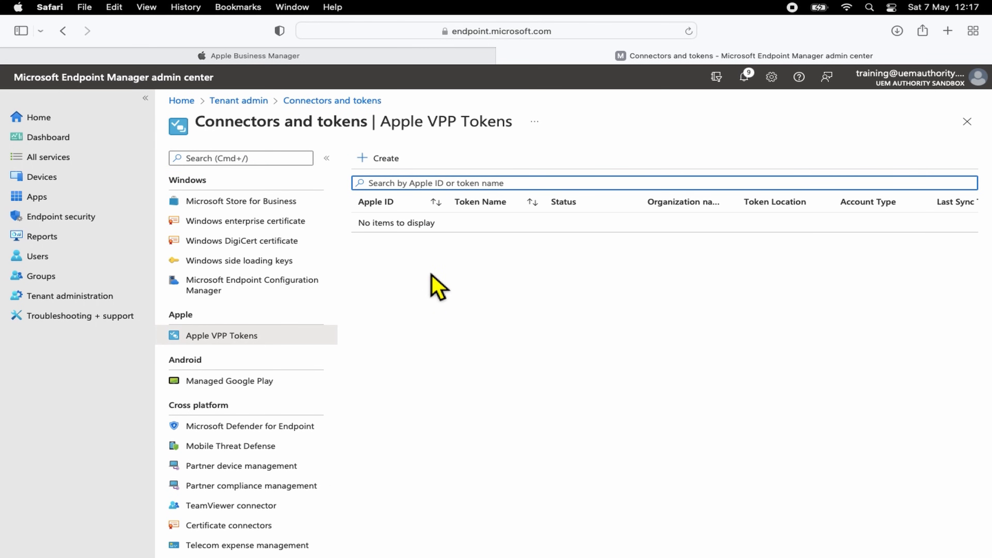
left_click(393, 164)
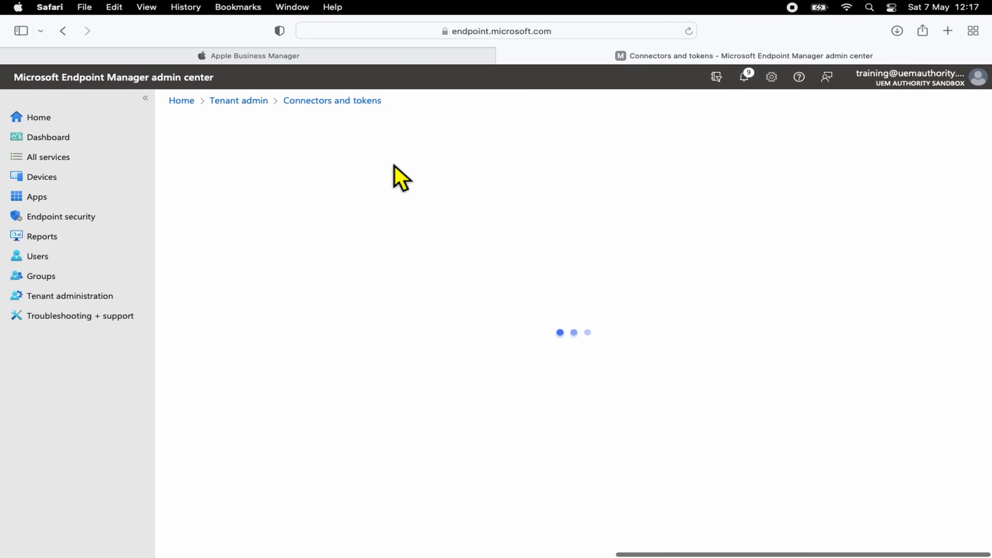
Step: Name the token UEM Authority VPP Token and enter the organisation's Apple ID
left_click(387, 223)
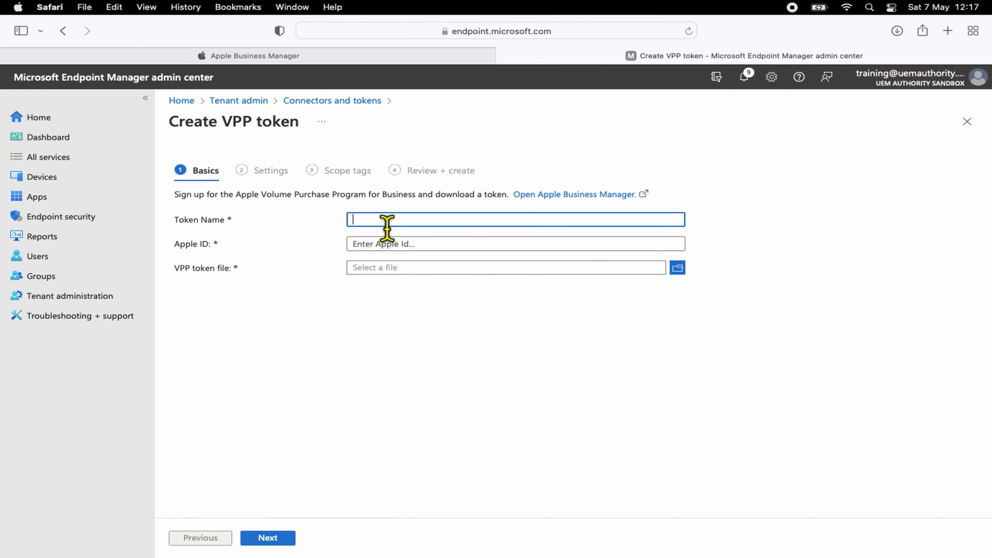
type("UEM A")
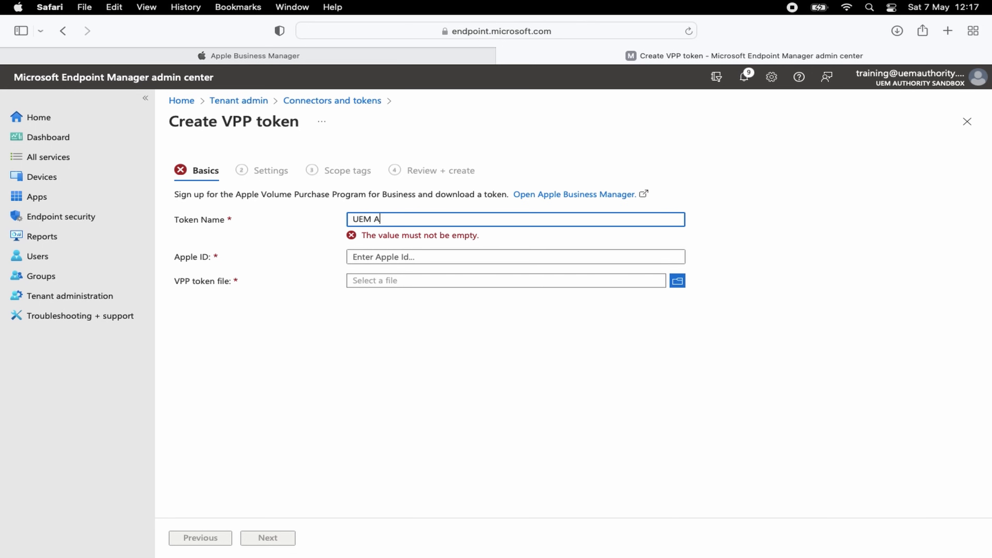
type("uthort")
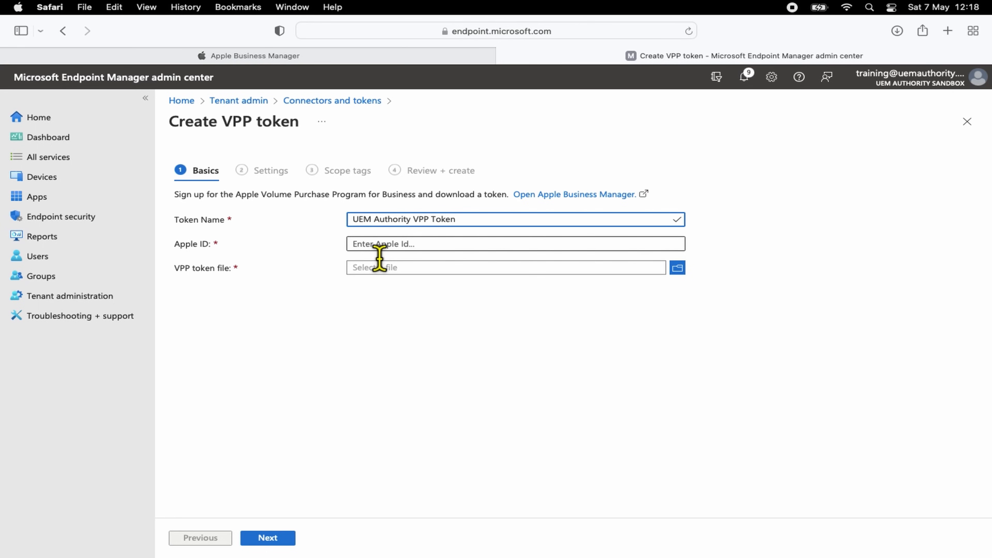
left_click(395, 247)
type("...")
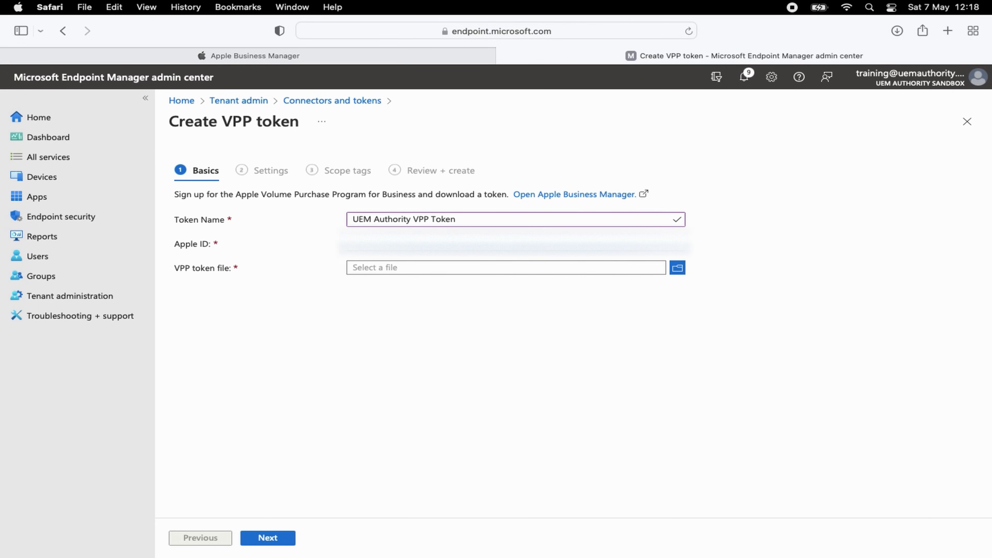
type("...")
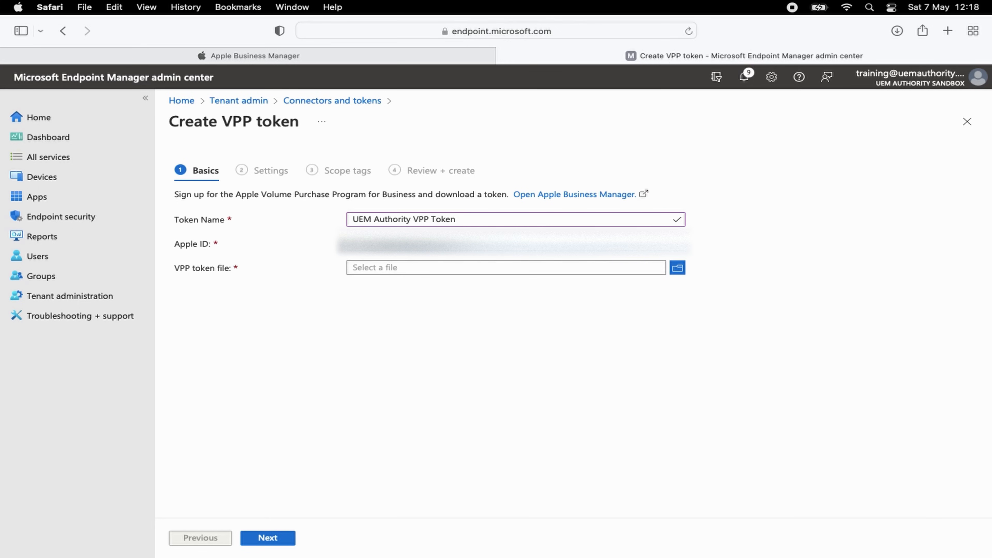
type("...")
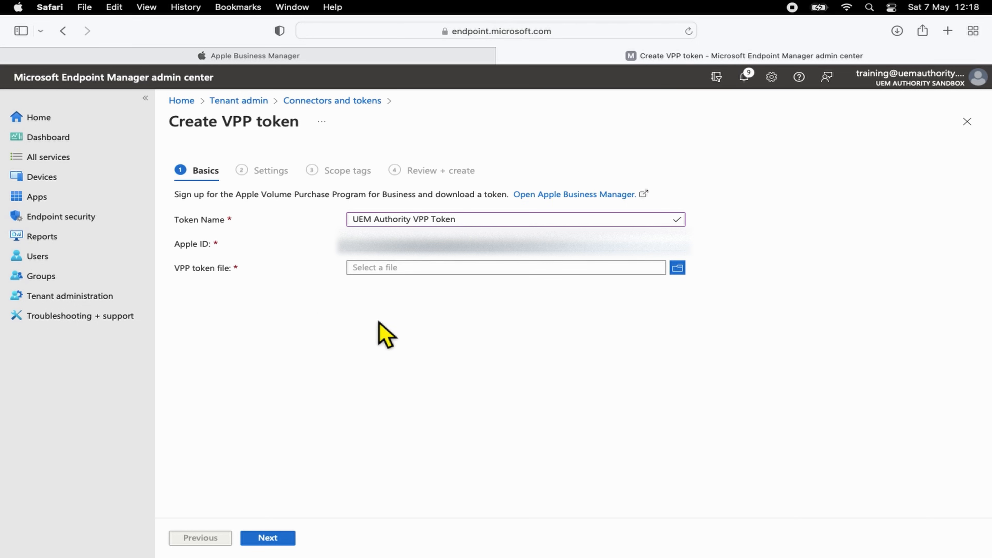
Step: Upload sToken_for_BREAK_FREE_LIFESTYLE_LTD.vpptoken from Downloads as the VPP token file and continue to the token settings
left_click(683, 270)
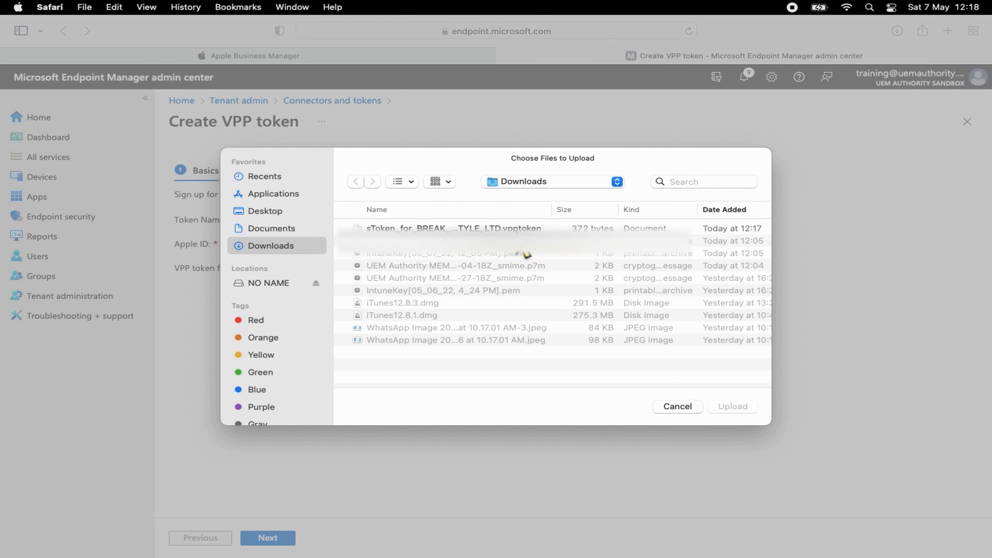
left_click(535, 230)
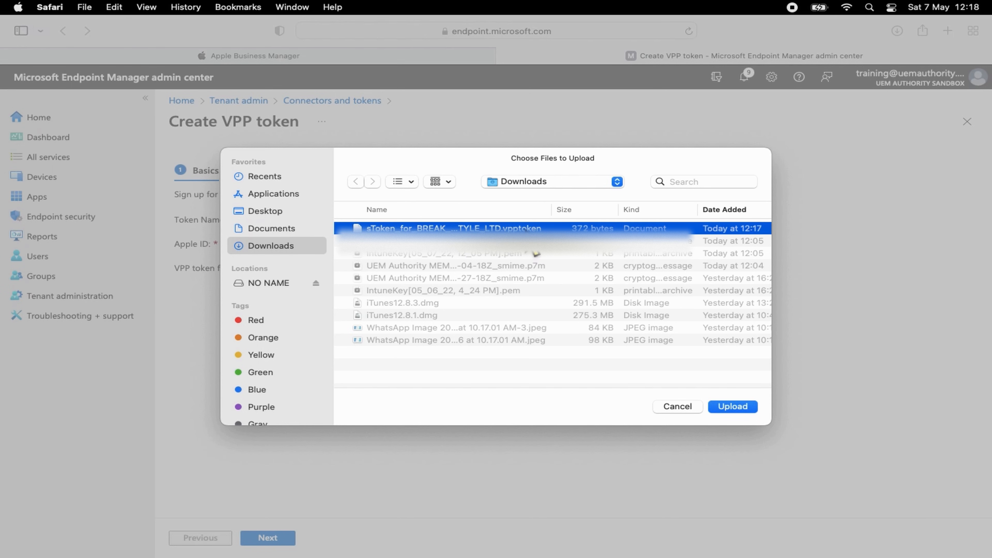
left_click(732, 407)
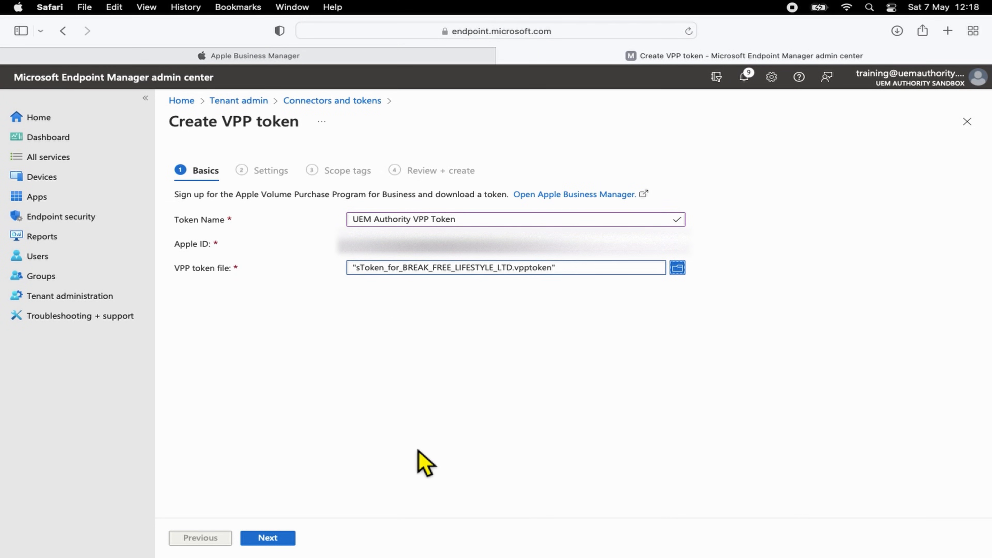
left_click(289, 543)
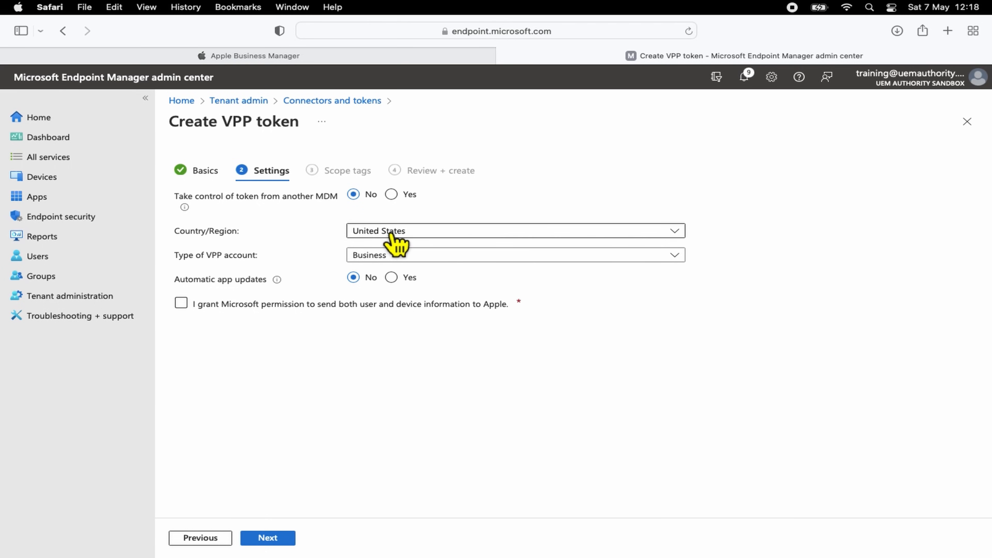
Step: Set the token's country/region to United Kingdom and the type of VPP account to Business
left_click(401, 234)
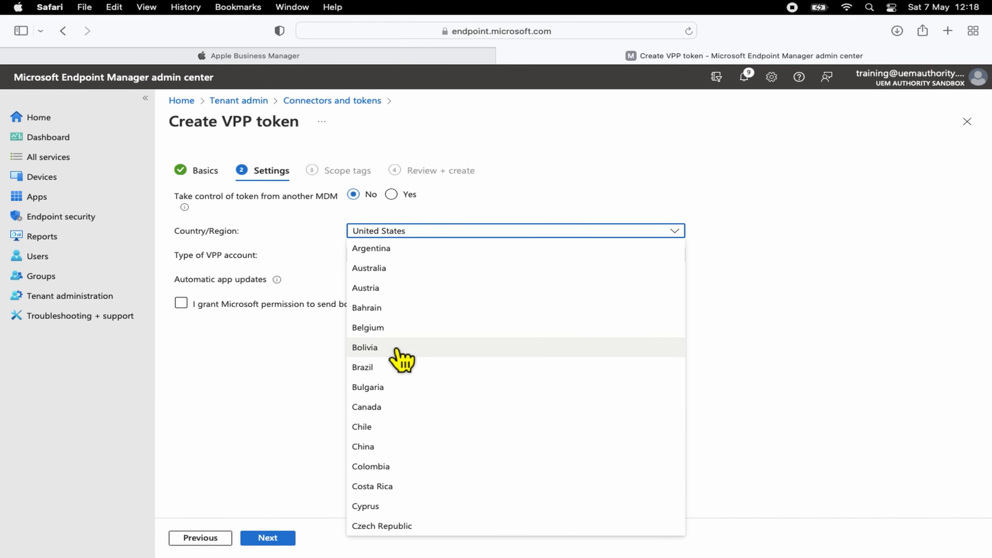
scroll(451, 406, "down", 5)
scroll(451, 406, "down", 10)
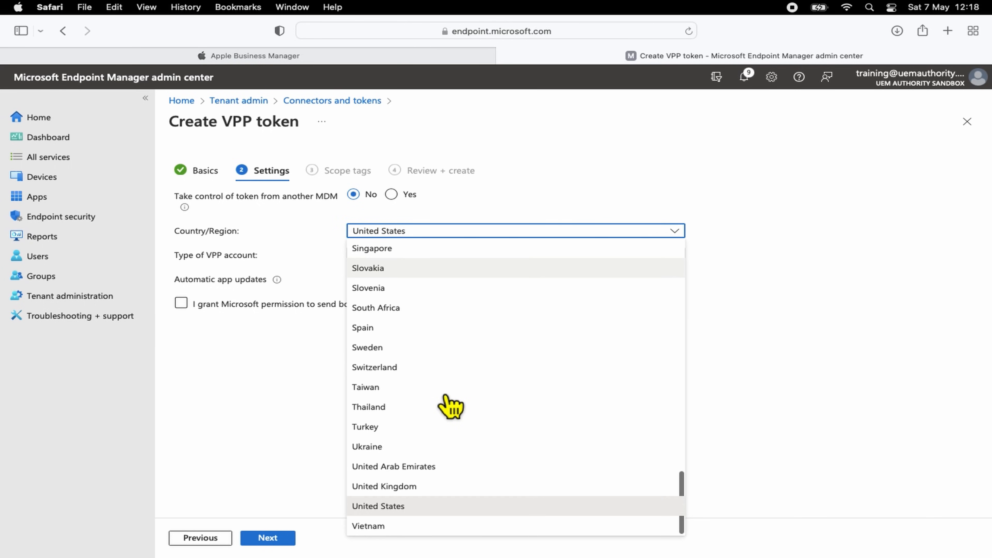
left_click(417, 492)
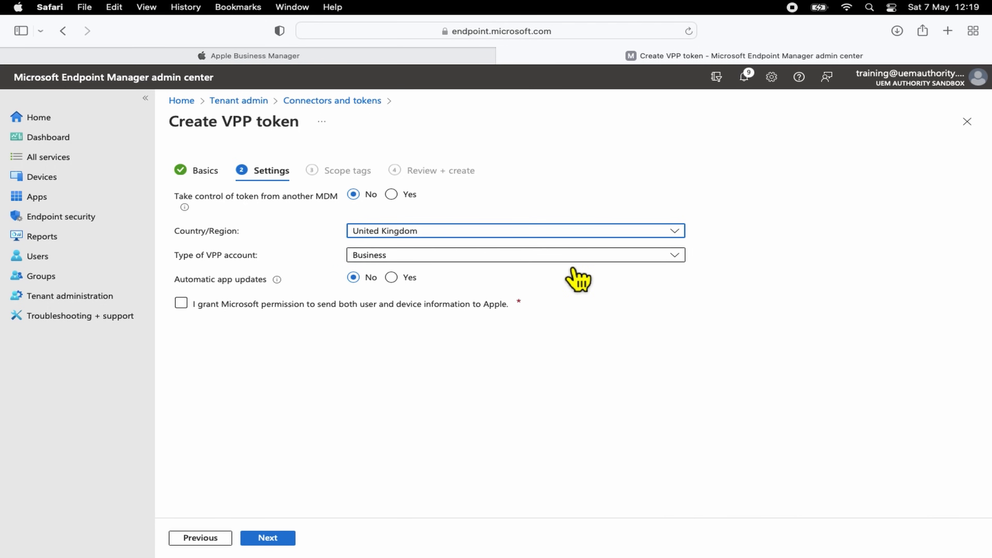
left_click(573, 258)
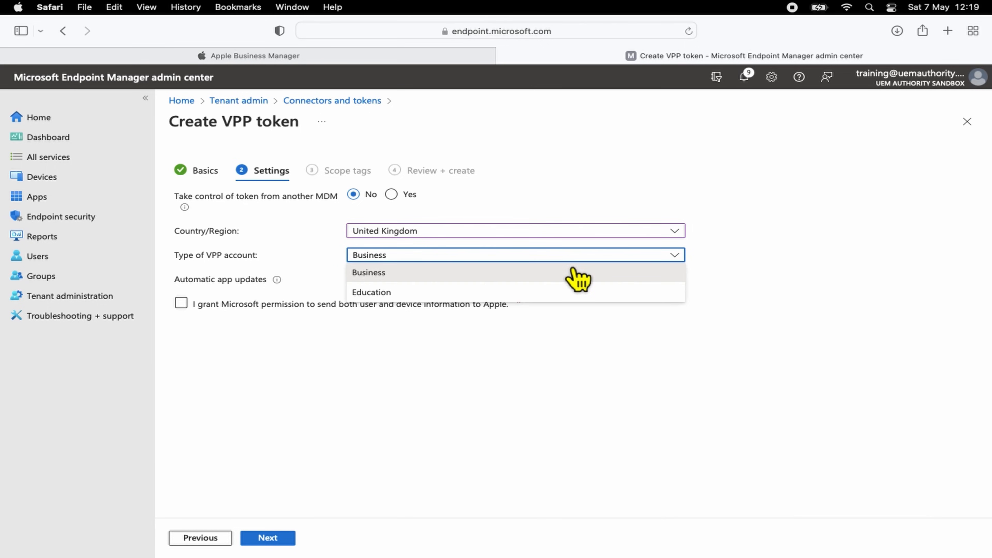
left_click(501, 282)
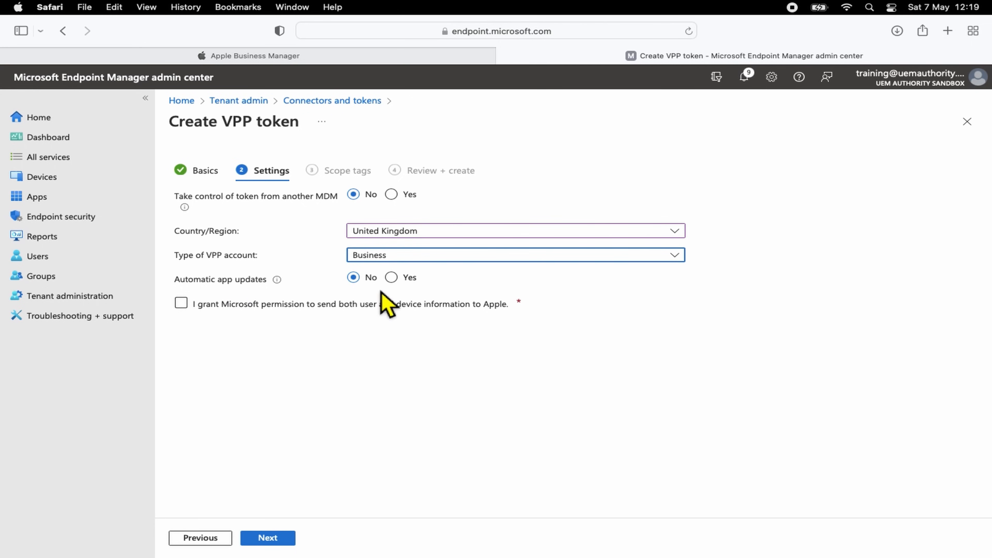
Step: Turn on automatic app updates, grant Microsoft permission to send user and device information to Apple, and proceed to the review with the Default scope tag
left_click(404, 287)
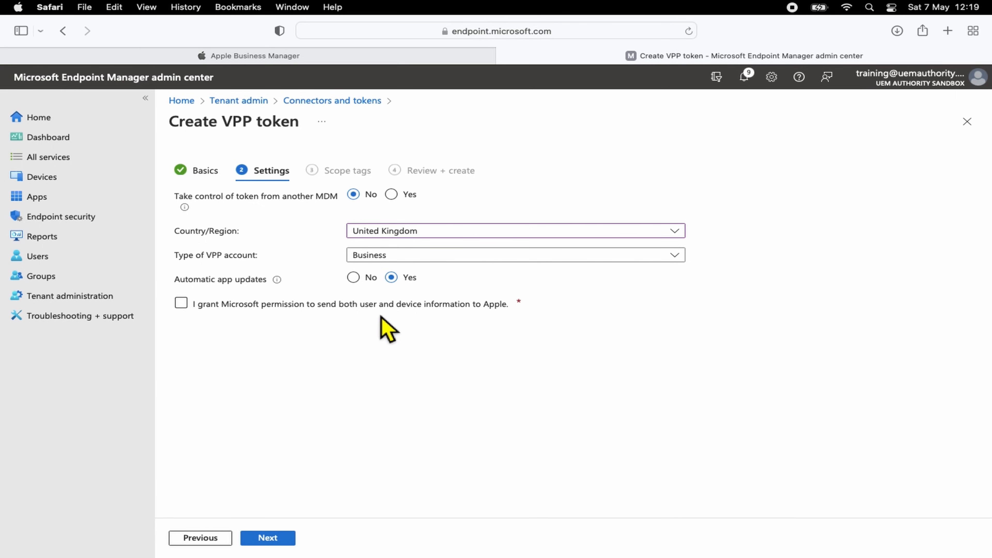
left_click(193, 312)
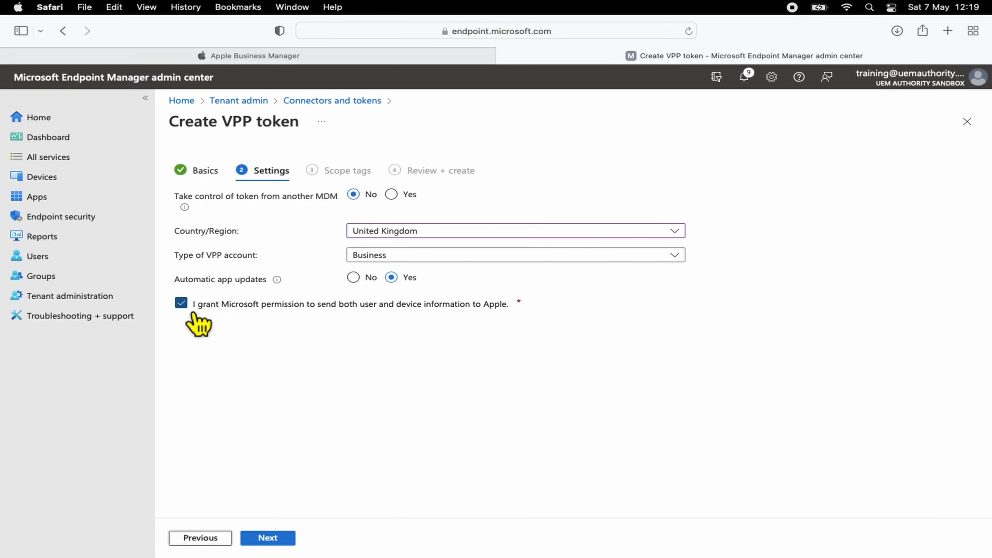
left_click(273, 539)
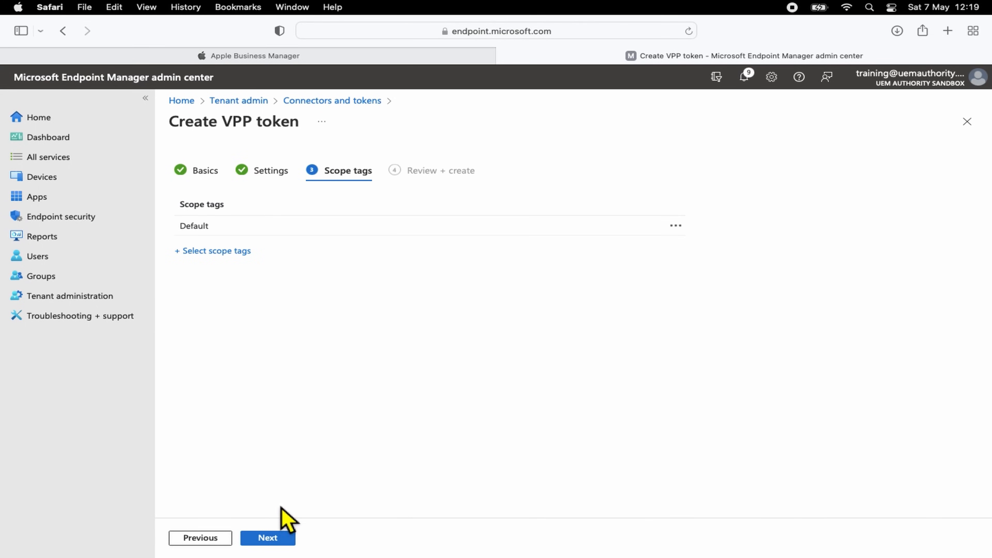
left_click(284, 543)
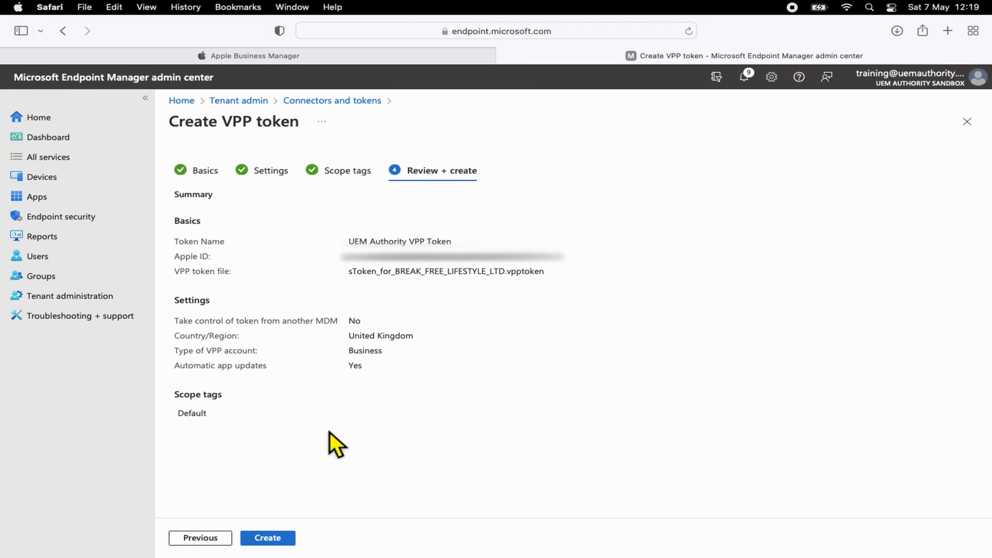
Step: Create the UEM Authority VPP Token from the reviewed settings
left_click(291, 543)
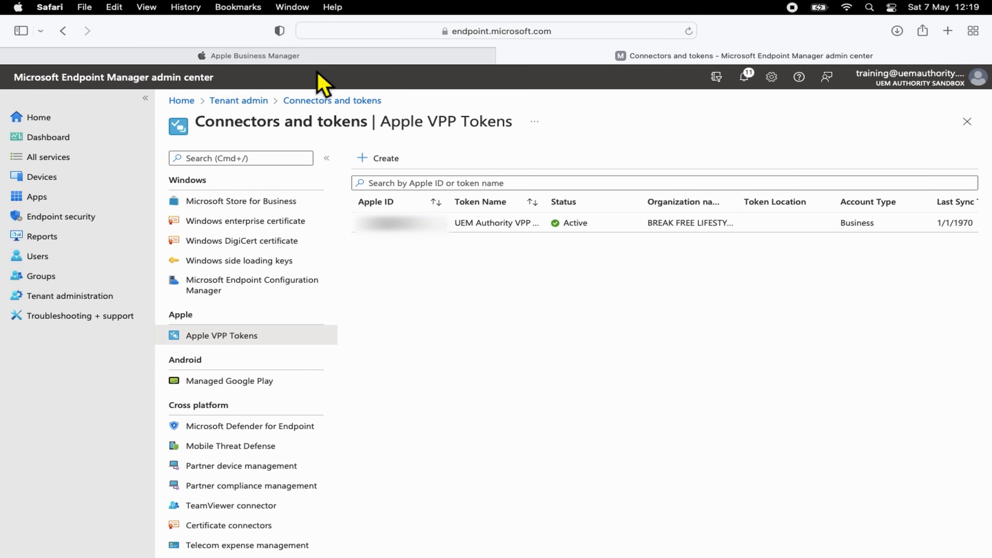
Step: Switch to Apple Business Manager, search Apps and Books for "Company portal", and select Microsoft's Intune Company Portal iOS app
left_click(316, 59)
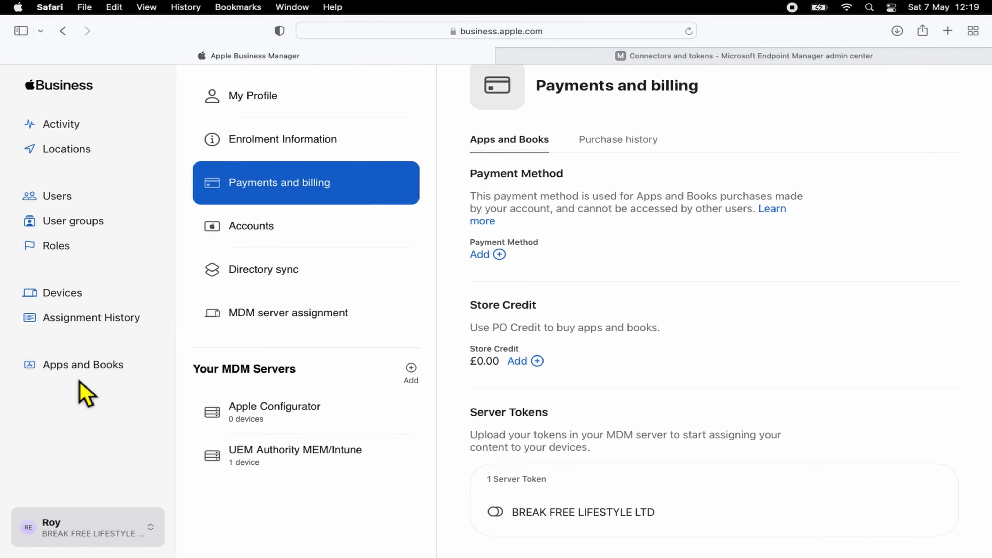
left_click(86, 375)
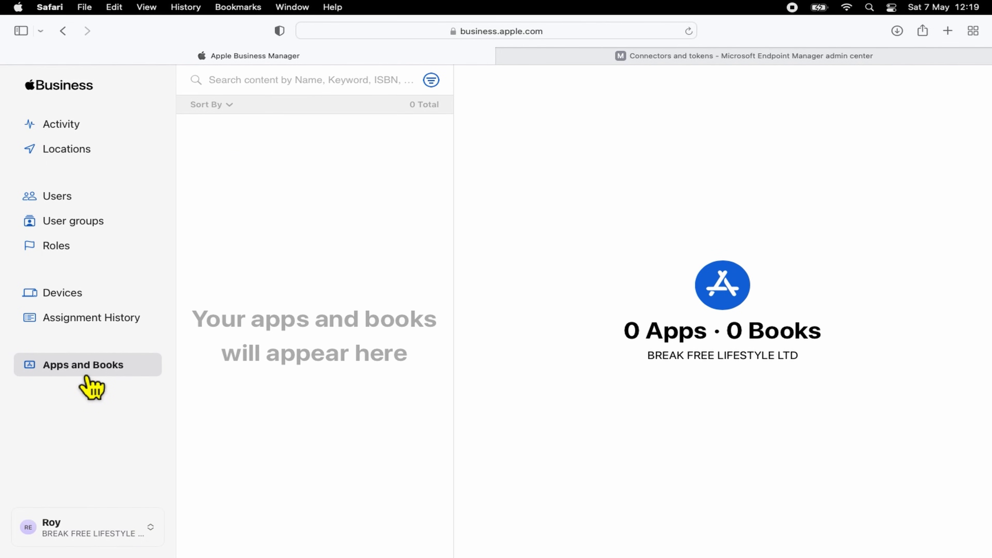
left_click(275, 88)
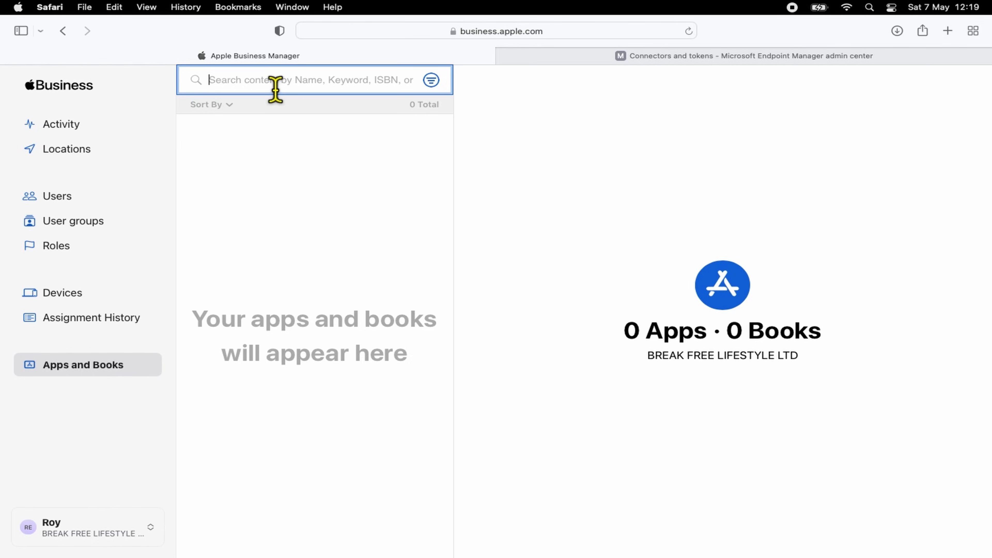
type("Company portal")
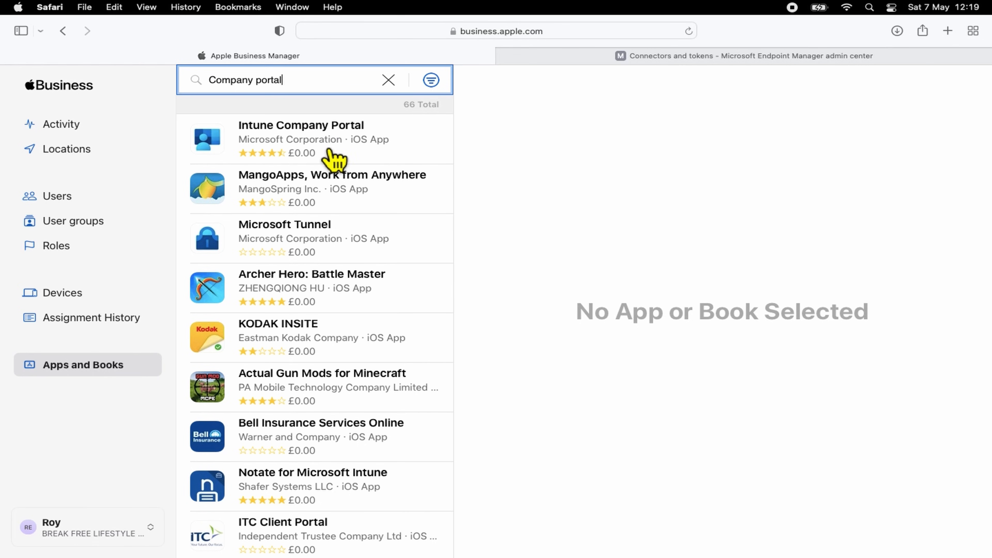
left_click(360, 164)
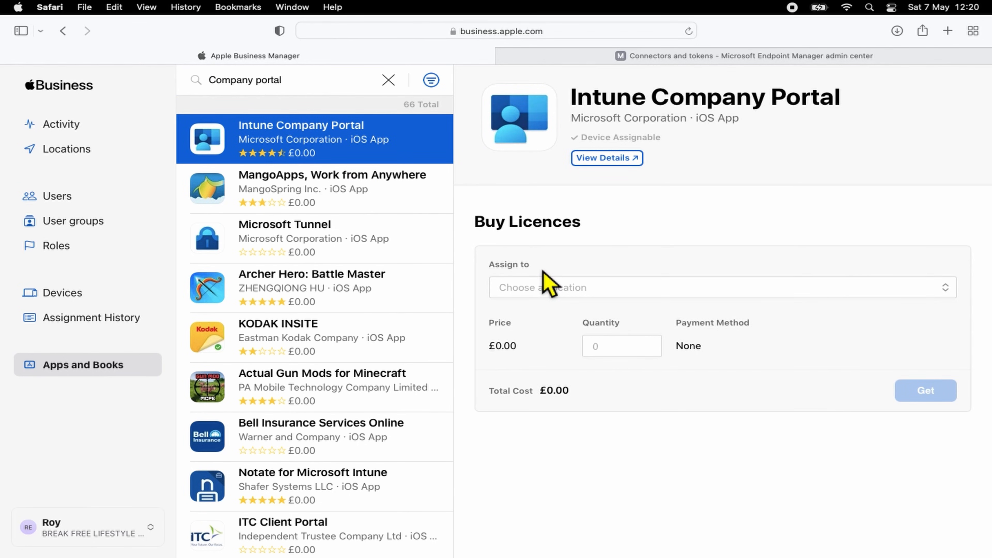
Step: Get 10 licences of Intune Company Portal assigned to BREAK FREE LIFESTYLE LTD, and check the app's licence availability
left_click(610, 292)
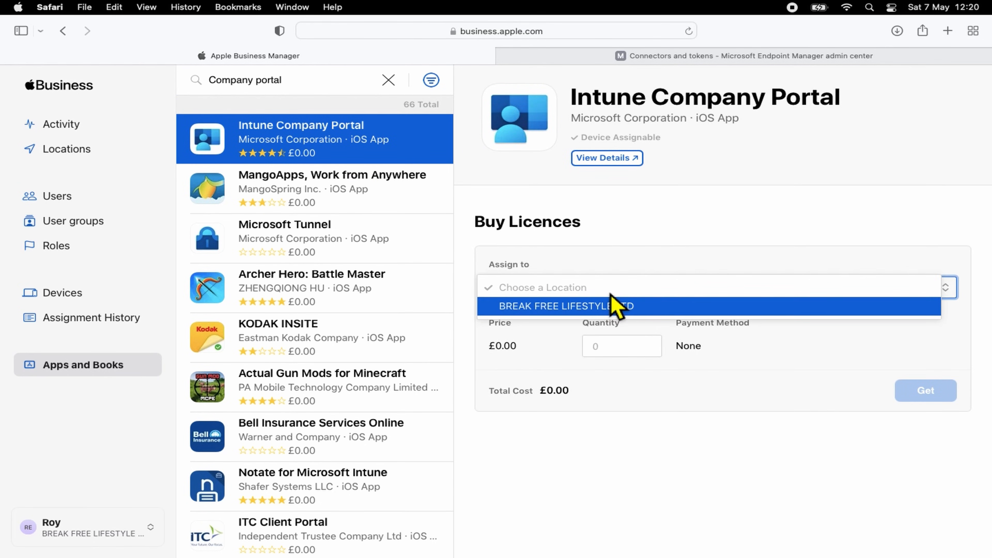
left_click(665, 309)
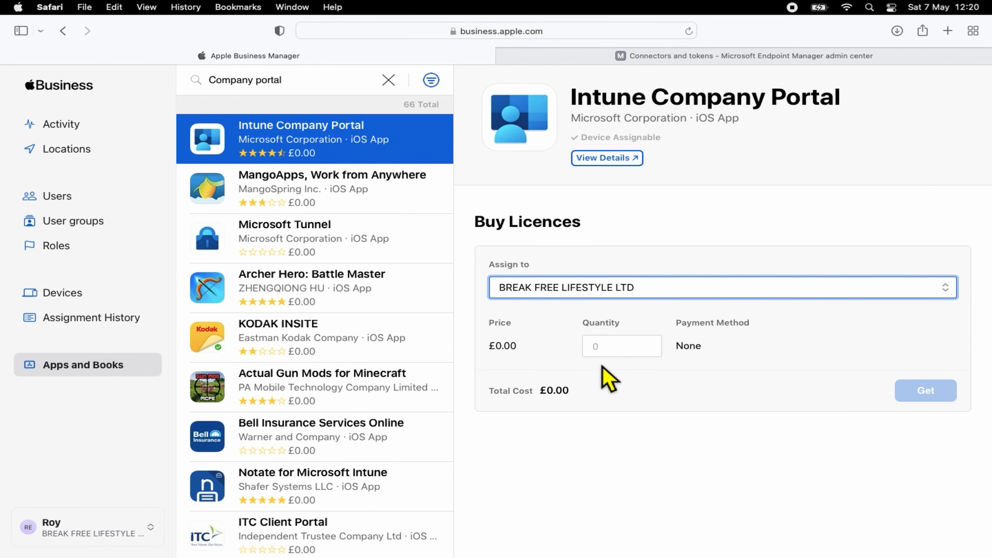
left_click(617, 354)
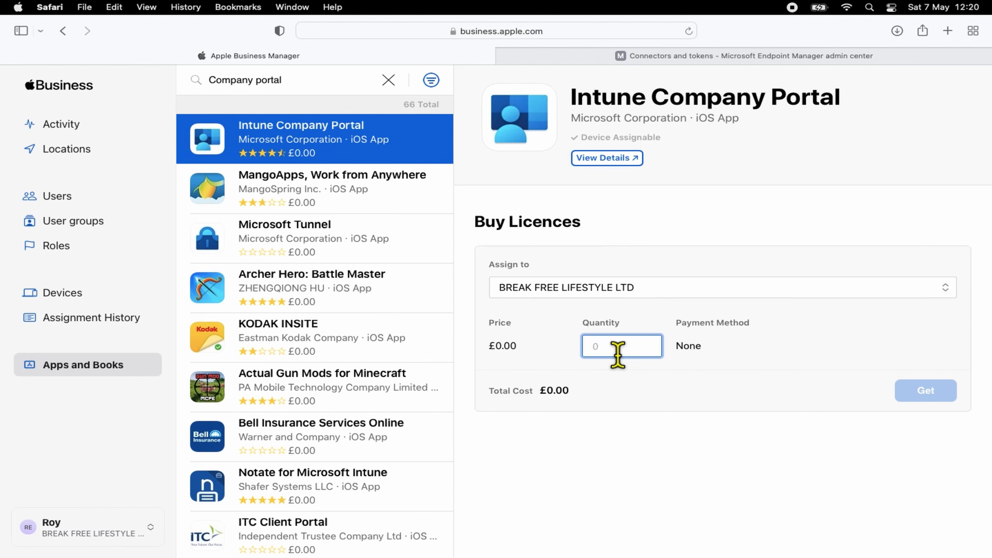
type("10")
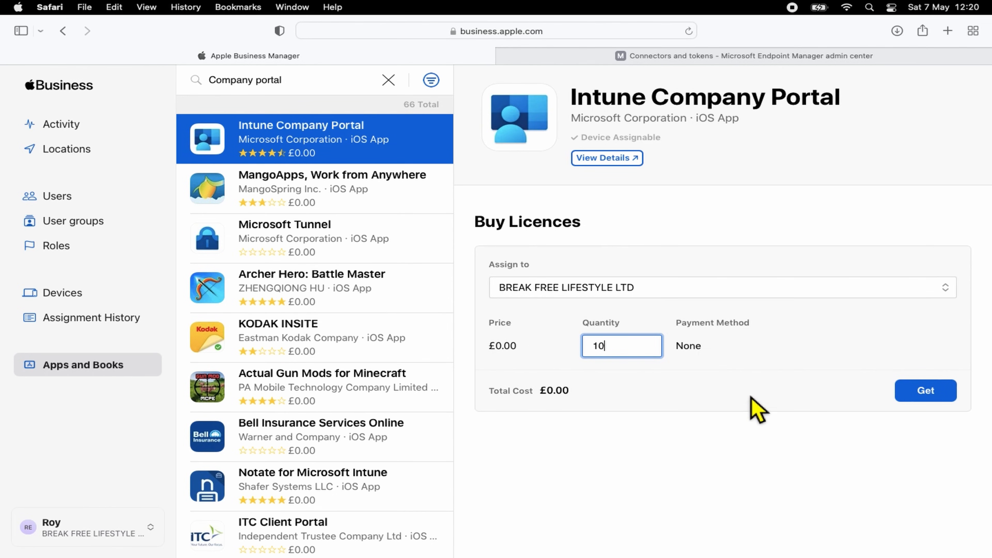
left_click(937, 401)
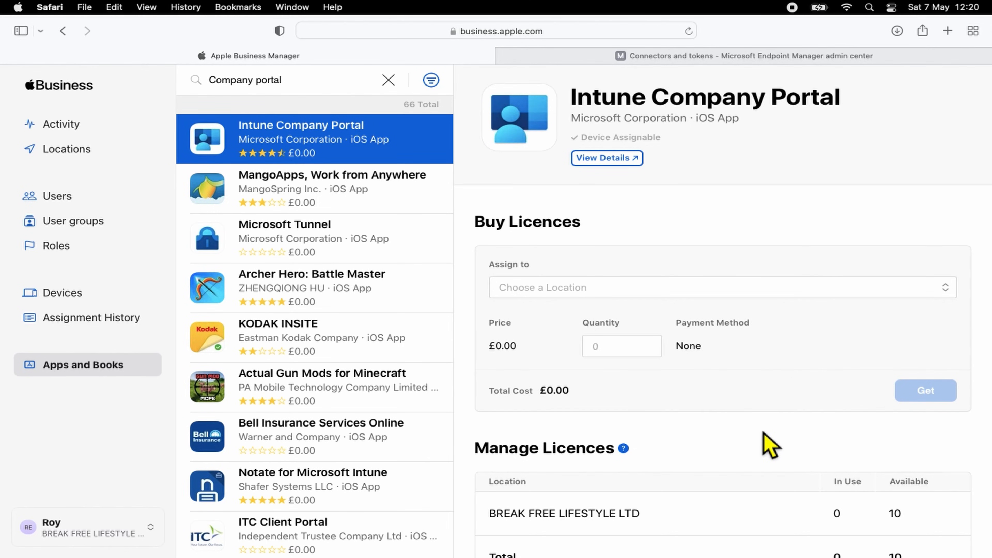
scroll(768, 443, "down", 2)
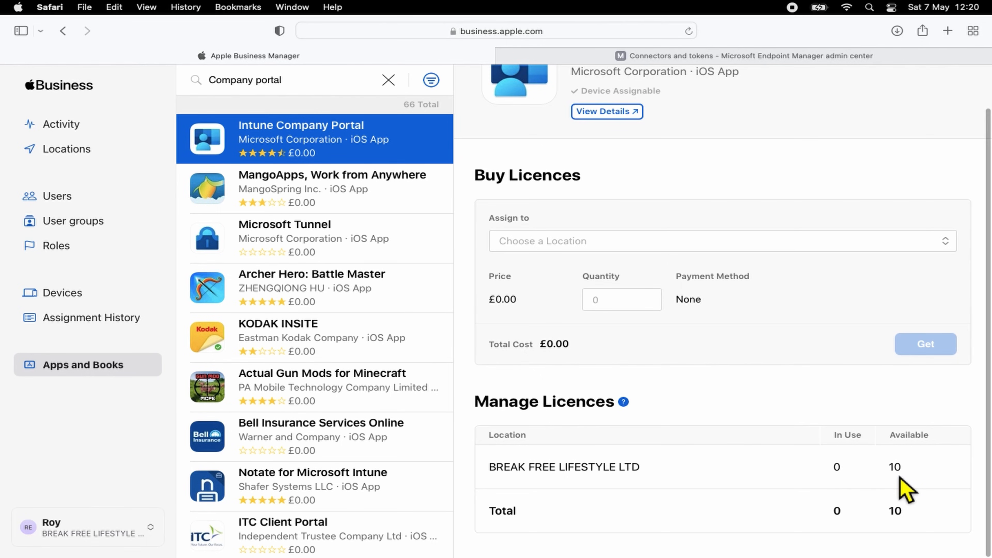
Step: Return to Microsoft Endpoint Manager and sync the UEM Authority VPP Token
left_click(832, 64)
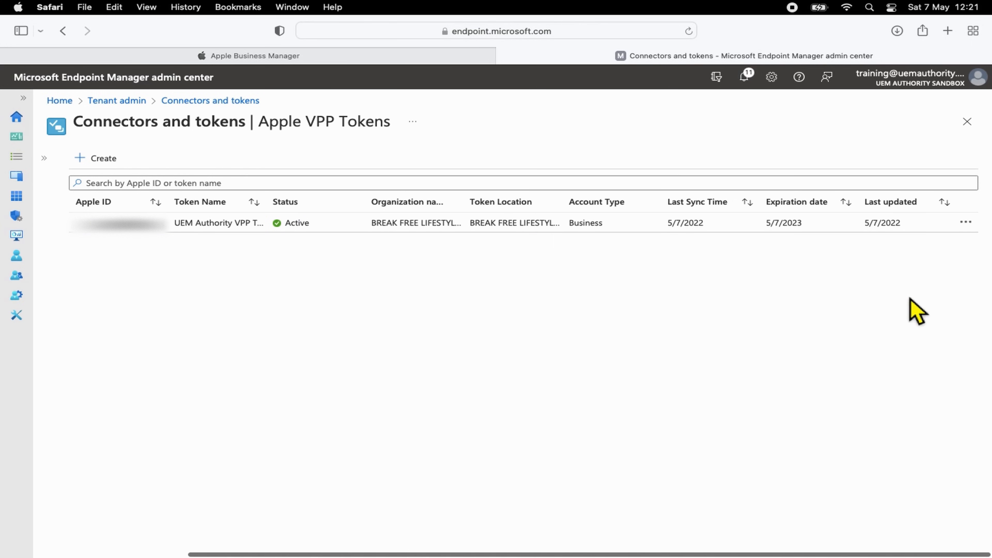
left_click(979, 231)
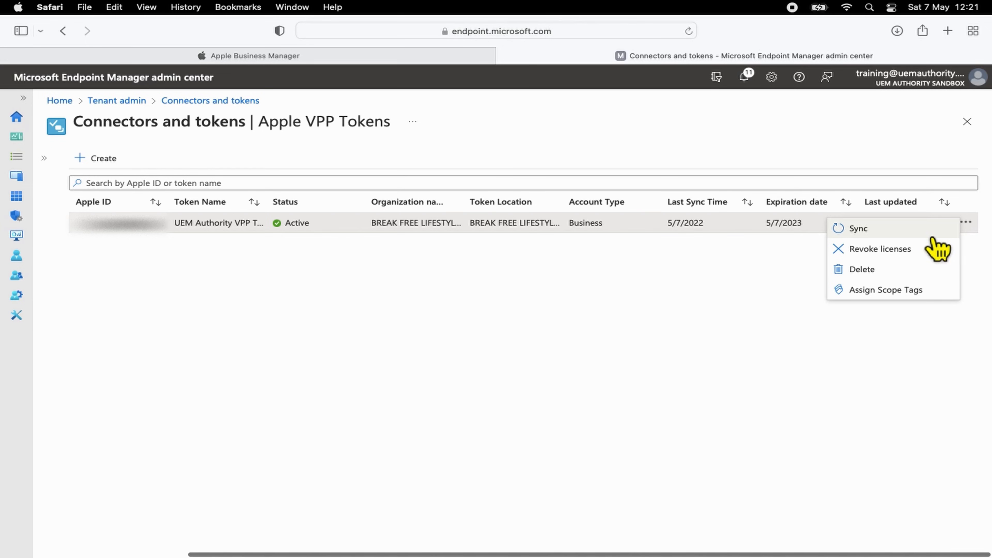
left_click(887, 234)
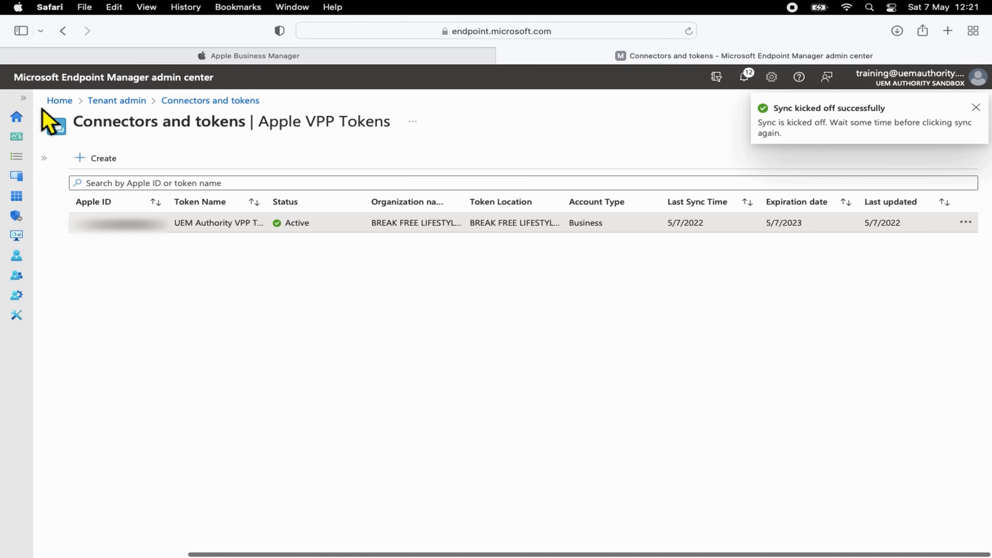
Step: In the iOS/iPadOS apps list, widen the Type column and open the Intune Company Portal entry of type iOS volume purchase program app
left_click(29, 100)
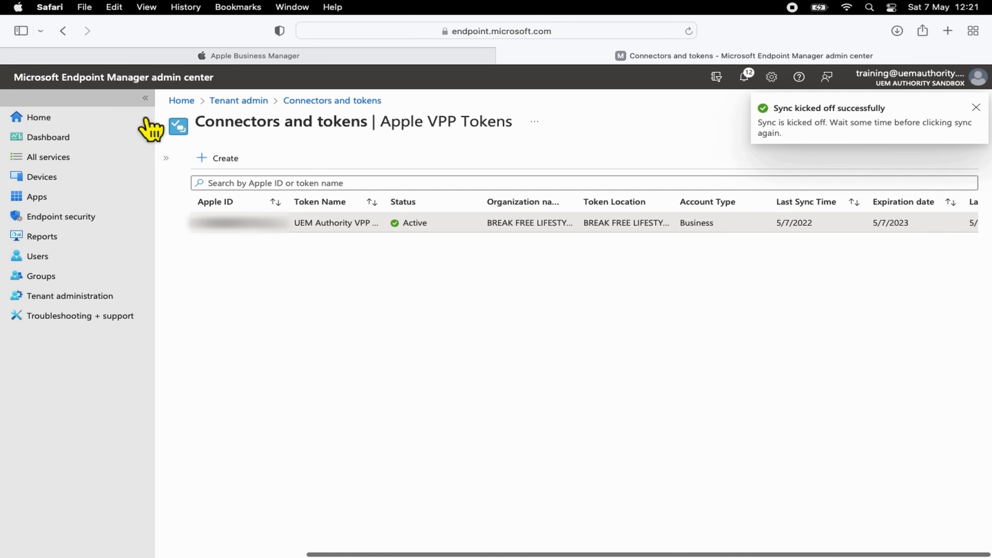
left_click(166, 158)
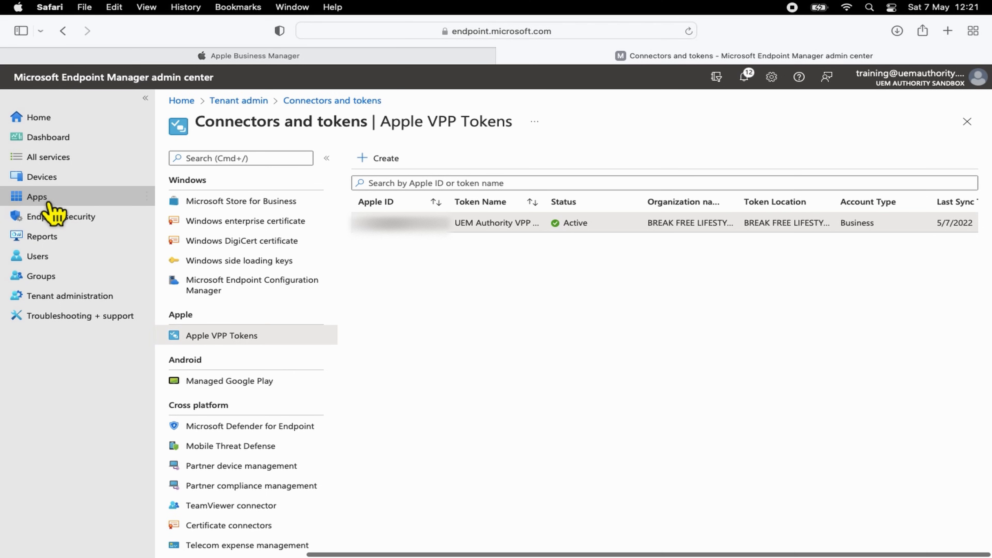
left_click(37, 197)
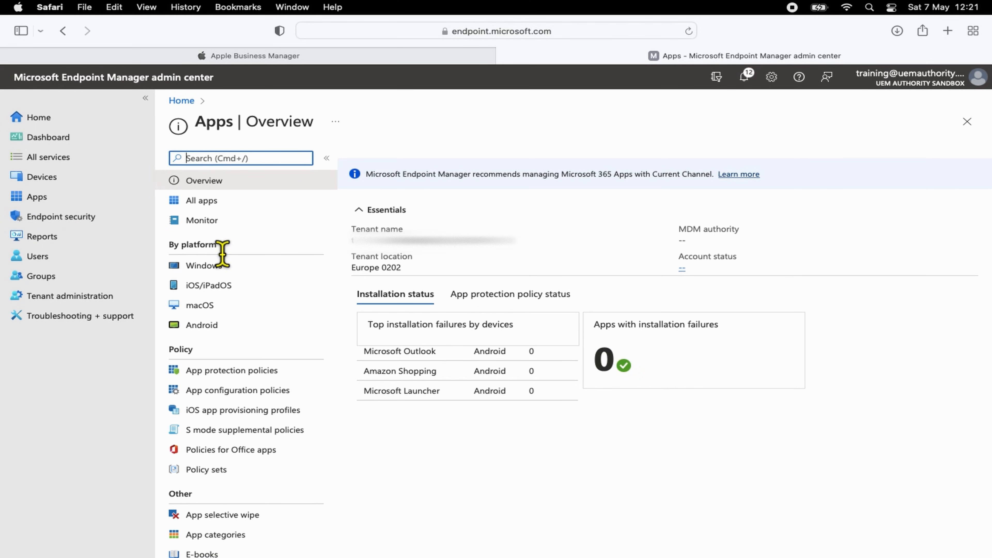
left_click(236, 289)
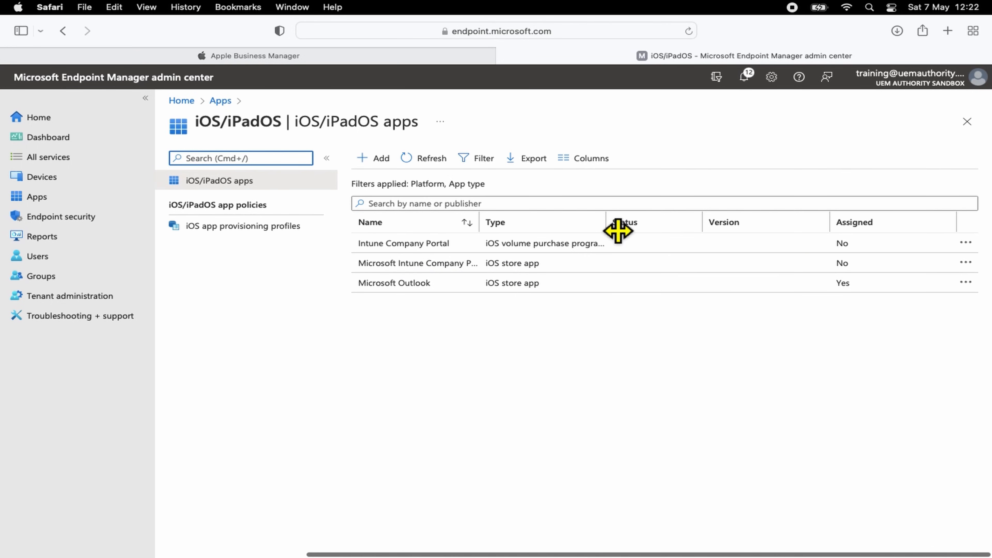
left_click_drag(617, 231, 644, 231)
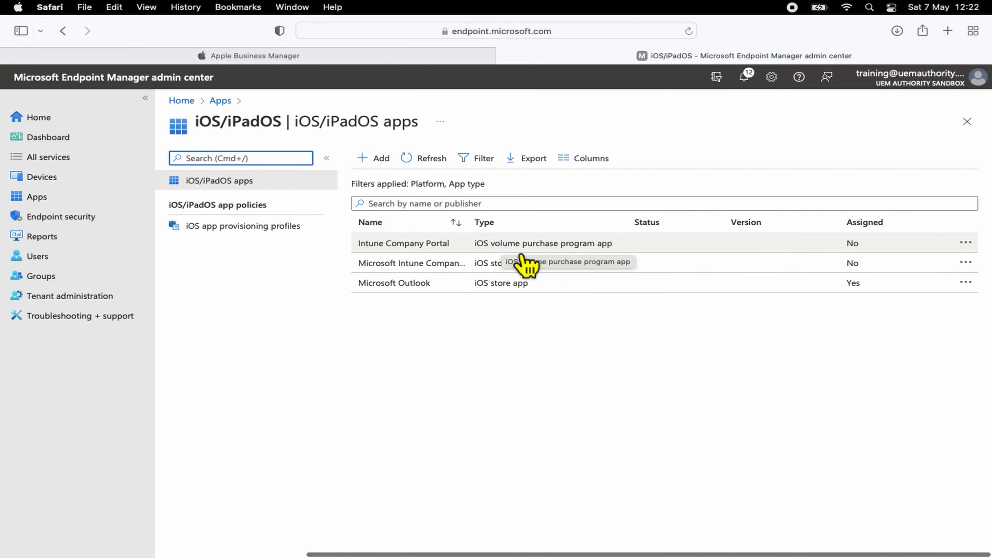
left_click(579, 250)
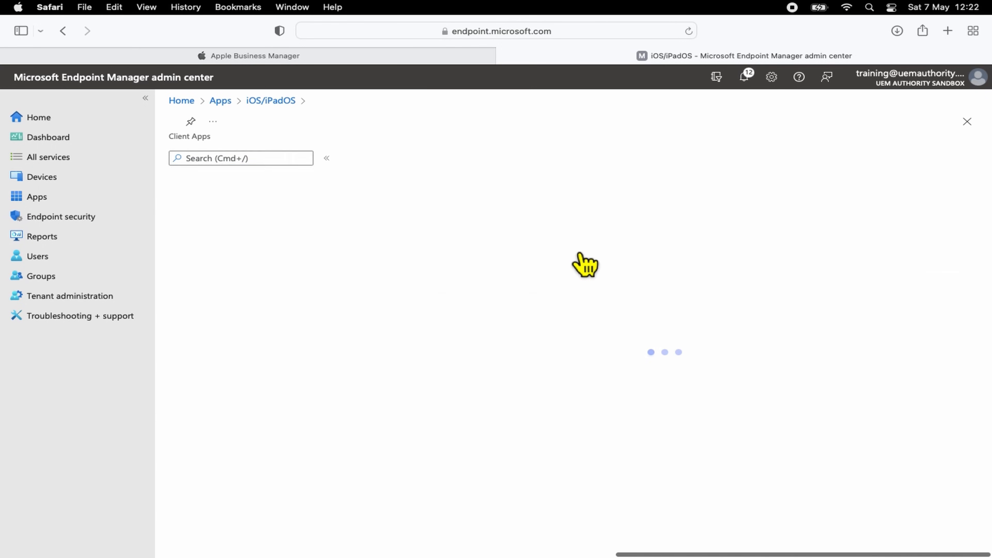